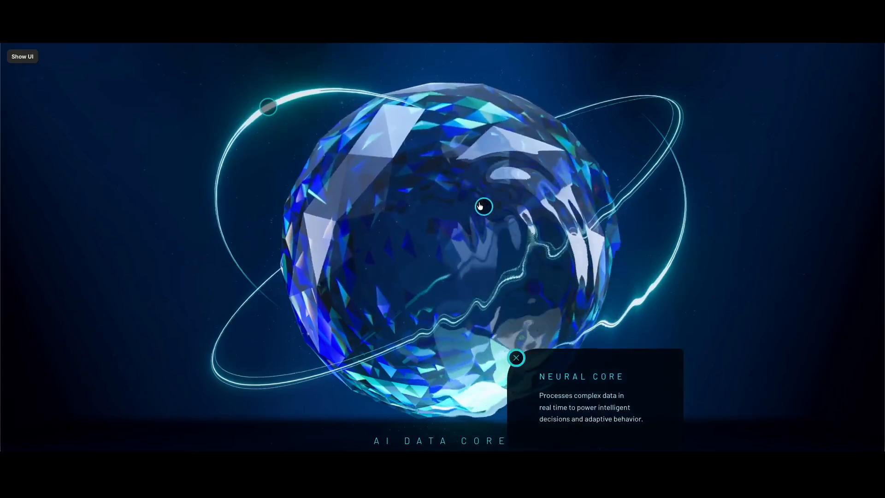
# Step: Leave the preview and open the Ripple wrapper component, going down into its central Info Button component
pyautogui.press('Escape')
pyautogui.click(466, 193)
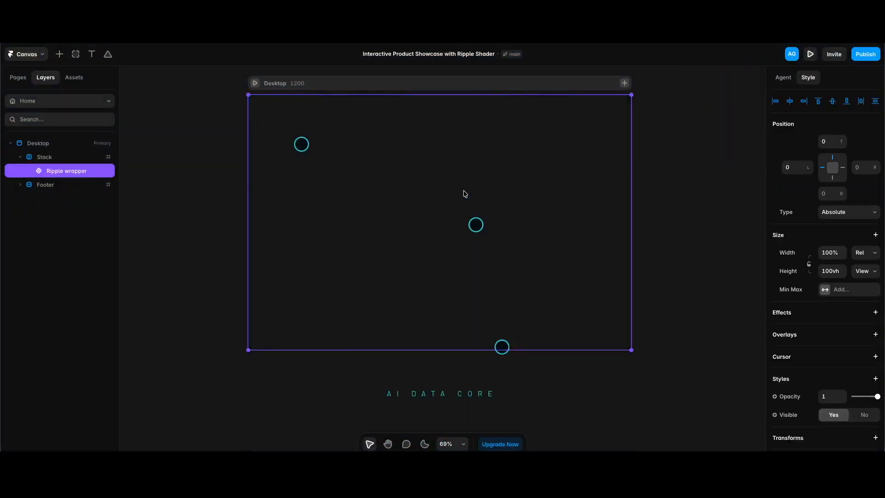
pyautogui.doubleClick(465, 194)
pyautogui.click(474, 223)
pyautogui.doubleClick(473, 223)
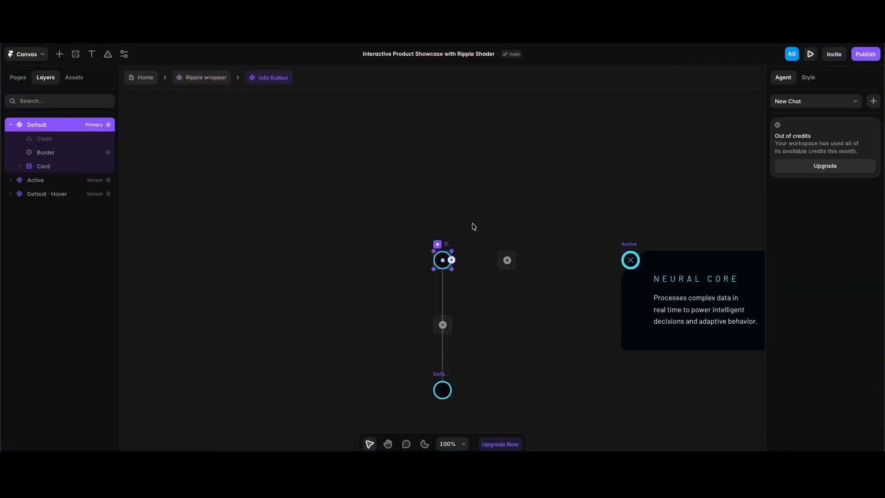
# Step: Examine the Default variant's fill, along with the Loop effect and transition settings of its Border layer
pyautogui.click(51, 152)
pyautogui.scroll(-5, 849, 363)
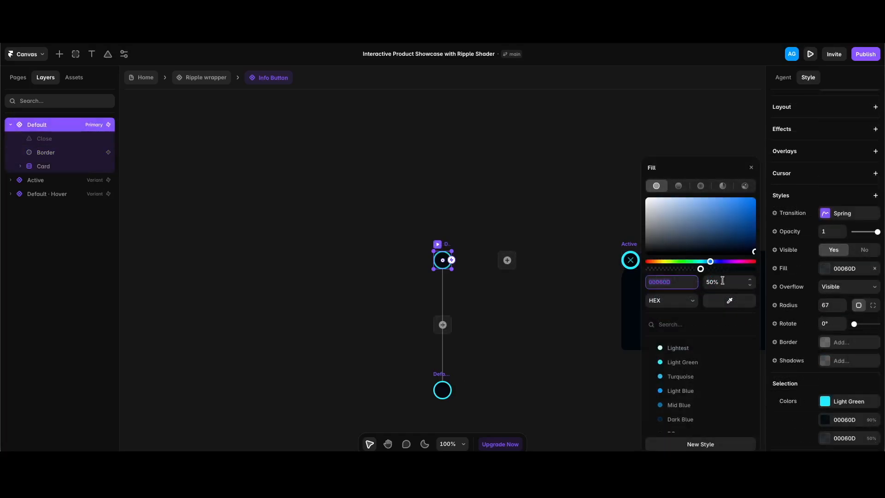
pyautogui.click(50, 155)
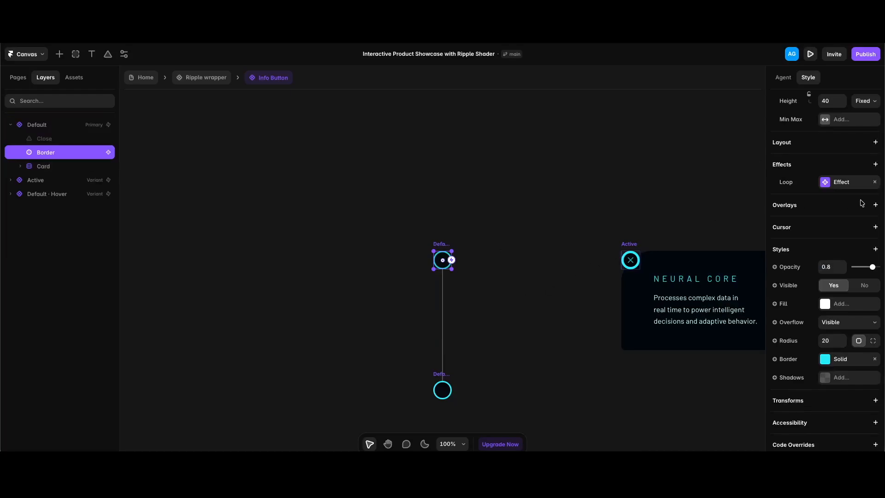
pyautogui.click(853, 185)
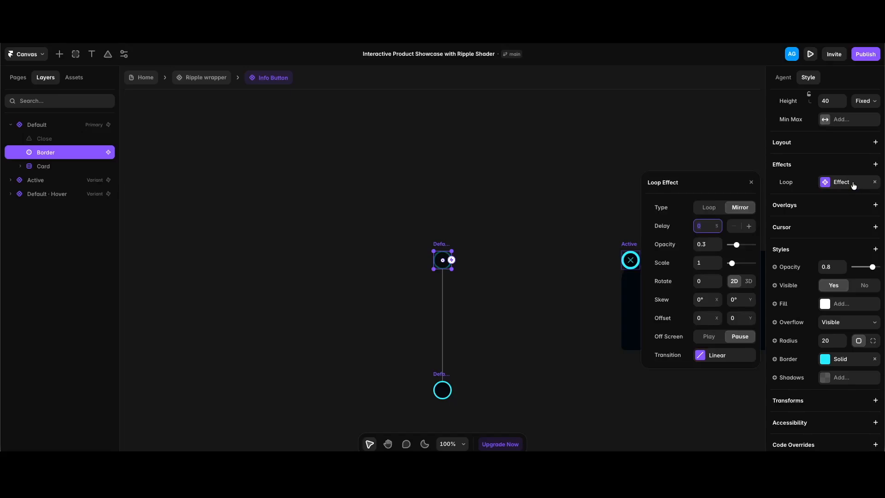
pyautogui.click(727, 358)
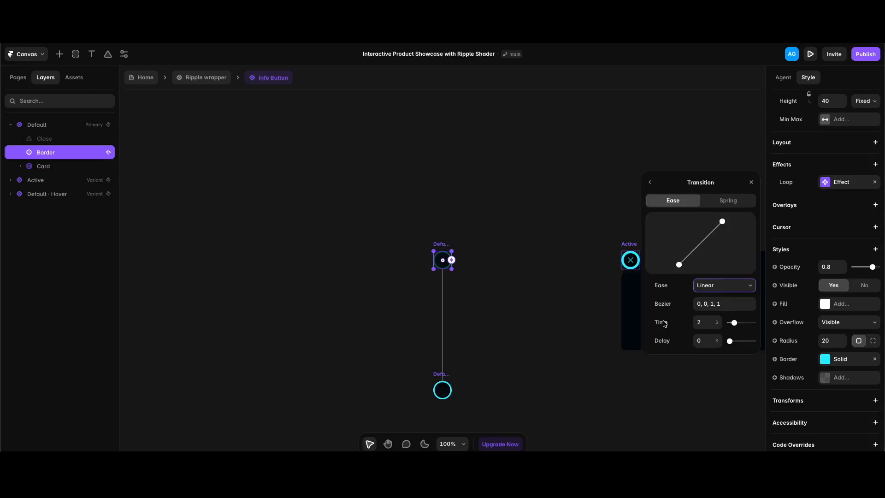
pyautogui.click(271, 354)
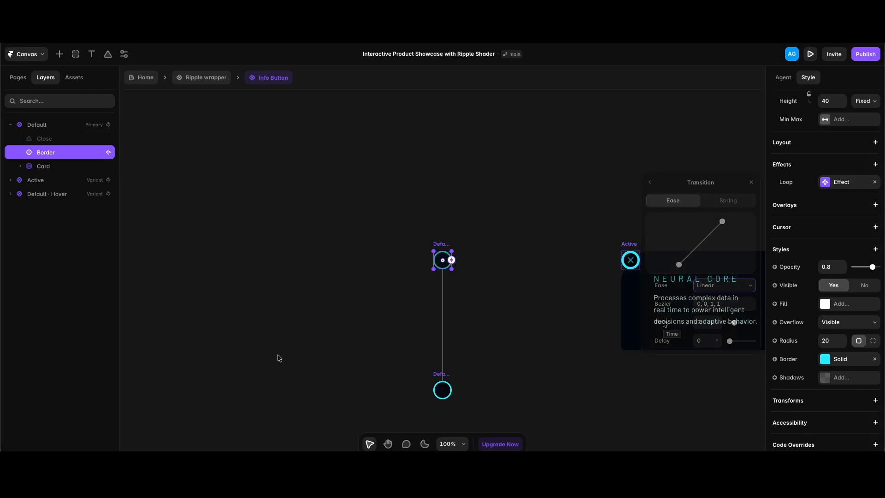
# Step: Compare the Border styling of the Default · Hover variant with the Active variant's card and the Default variant
pyautogui.click(440, 395)
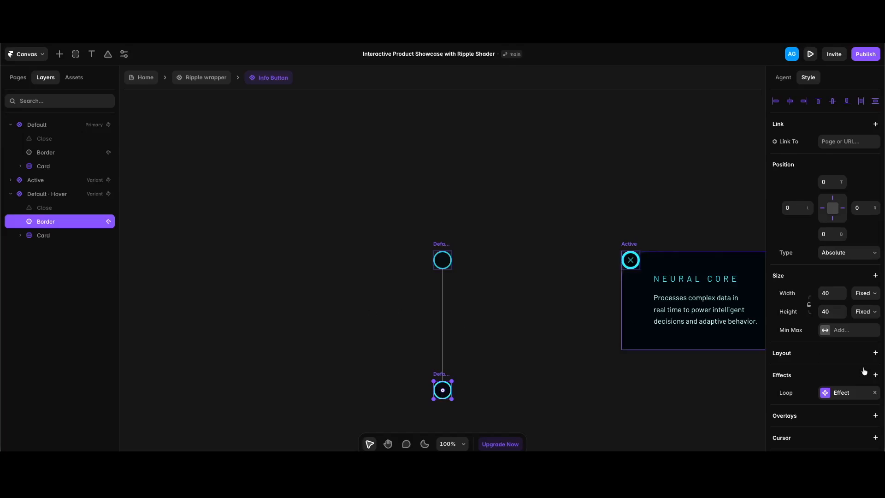
pyautogui.scroll(-4, 863, 369)
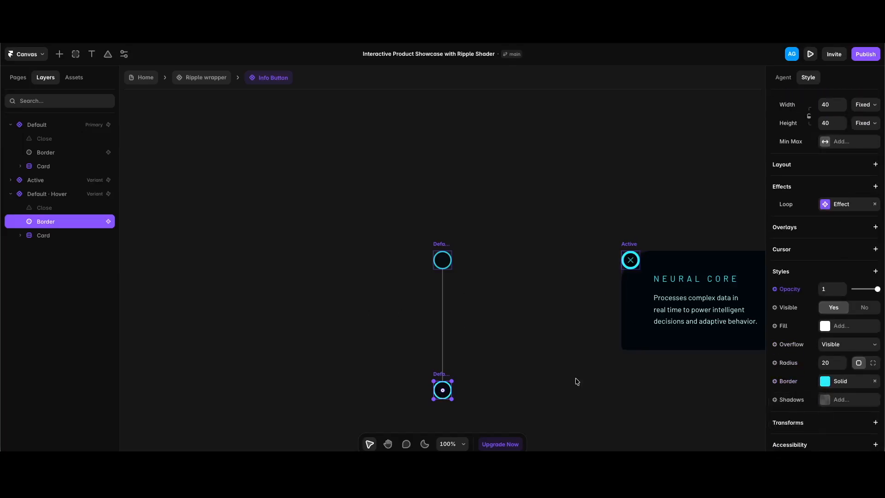
pyautogui.click(631, 247)
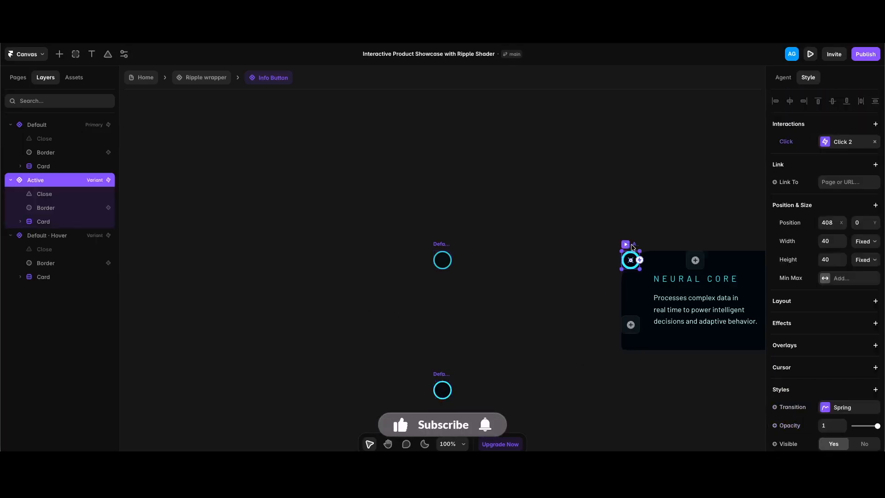
pyautogui.hscroll(6, 633, 247)
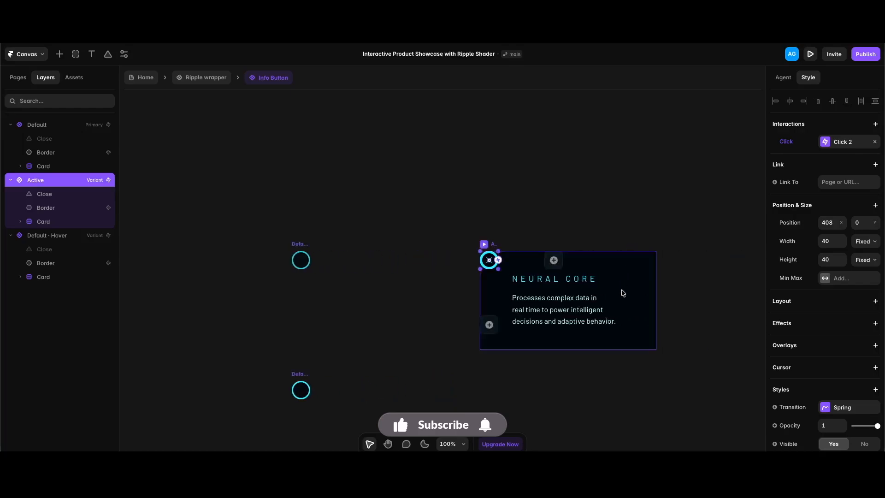
pyautogui.click(623, 293)
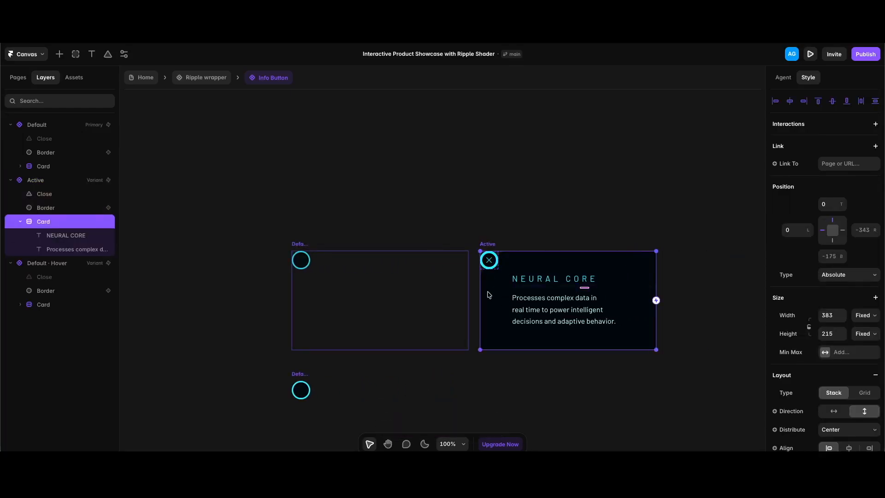
pyautogui.click(300, 244)
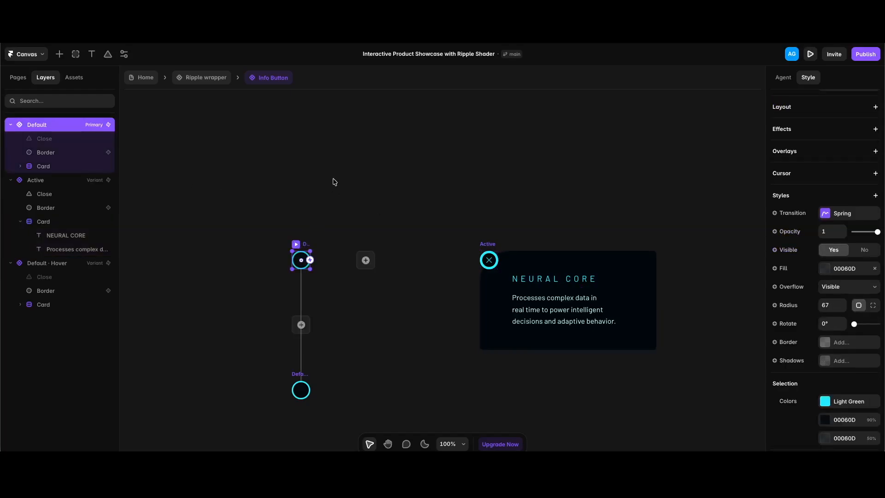
pyautogui.click(248, 373)
# Step: Examine the text settings of the heading and the description paragraph on the Active variant's card
pyautogui.click(563, 279)
pyautogui.click(561, 319)
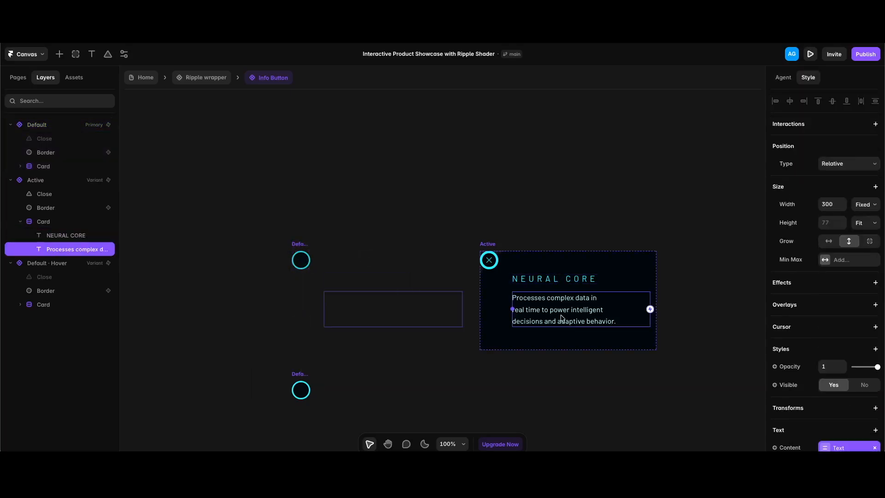
pyautogui.scroll(-4, 825, 351)
pyautogui.hscroll(-1, 684, 350)
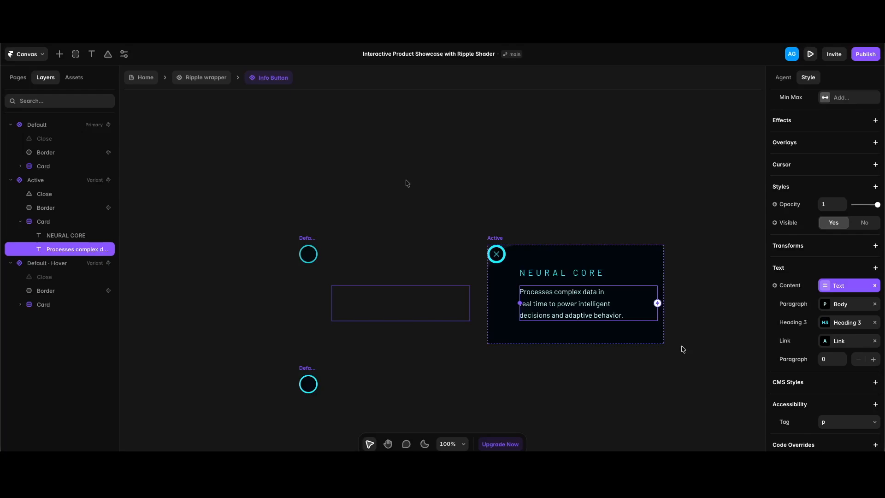
# Step: Return to the Ripple wrapper component, select Variant 1's Ripple layer and browse the insertable shaders down to the Image group
pyautogui.click(217, 79)
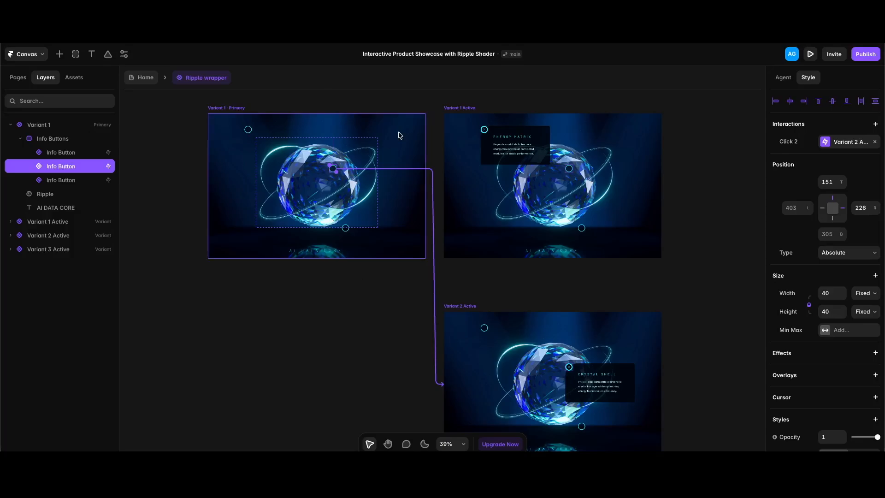
pyautogui.click(44, 195)
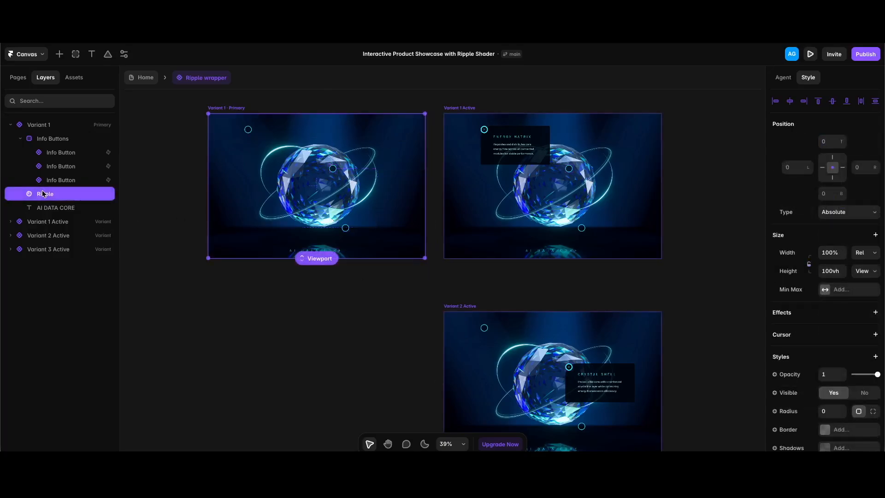
pyautogui.click(61, 55)
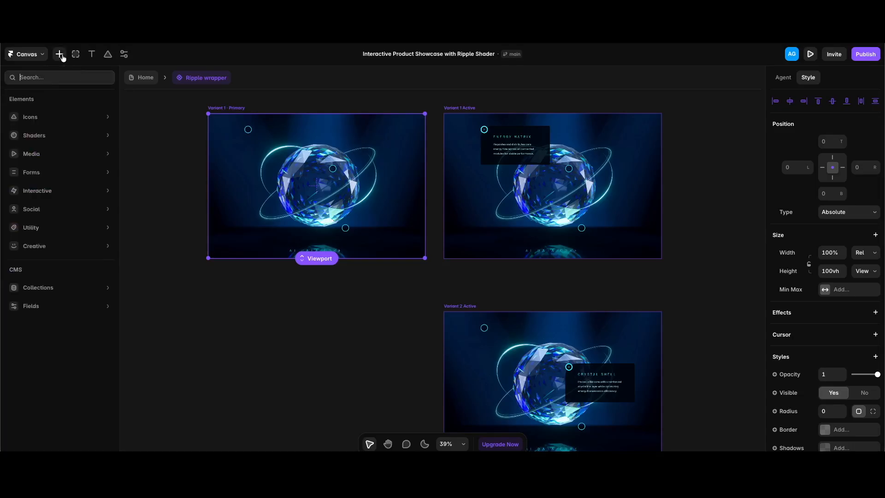
pyautogui.moveTo(55, 141)
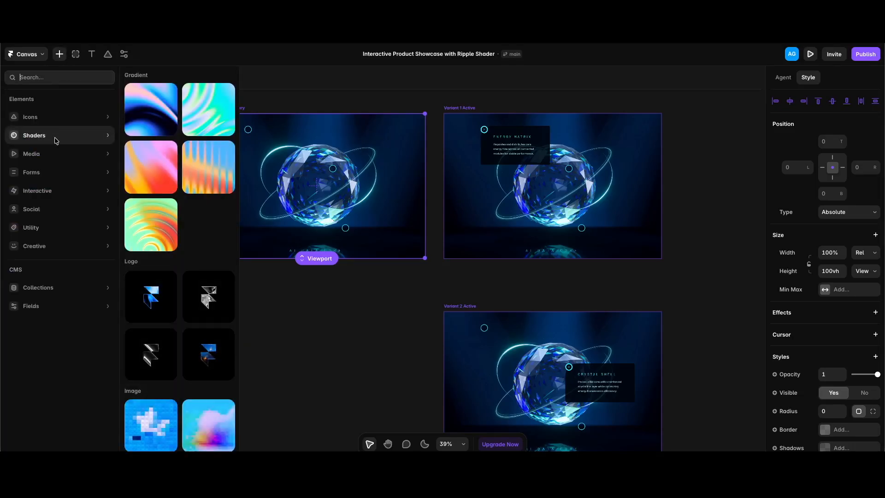
pyautogui.scroll(-5, 196, 302)
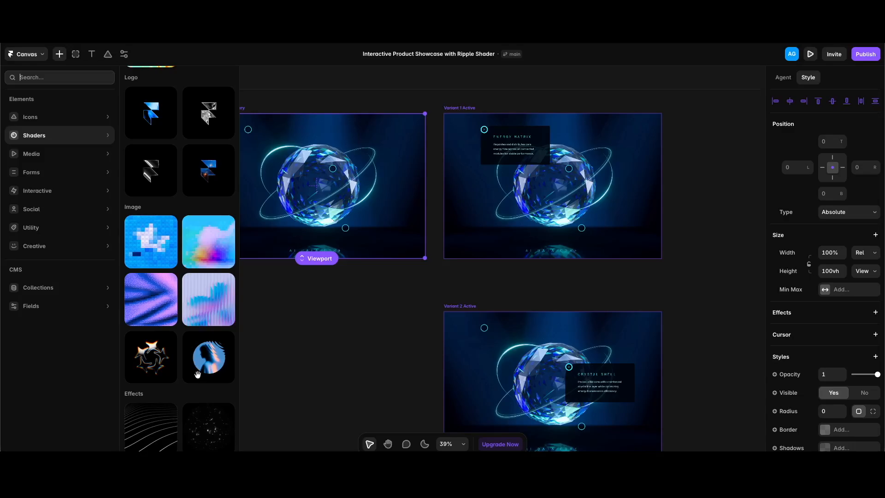
pyautogui.click(198, 375)
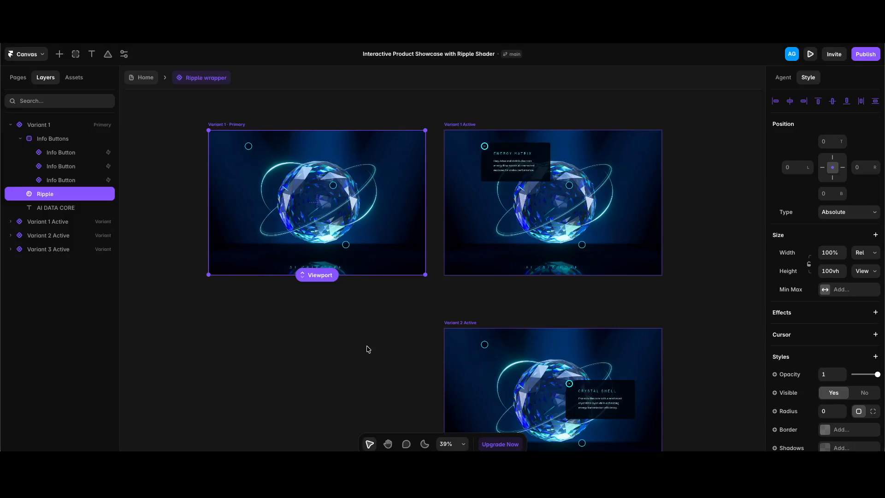
# Step: Check the click interaction of the first Info Button in Variant 1 and the Ripple settings of Variant 1 Active
pyautogui.scroll(1, 368, 350)
pyautogui.click(242, 153)
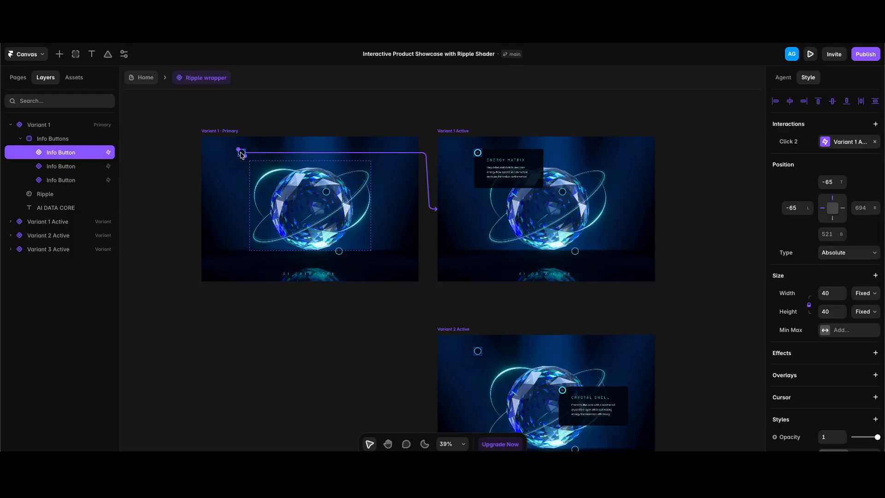
pyautogui.scroll(1, 241, 155)
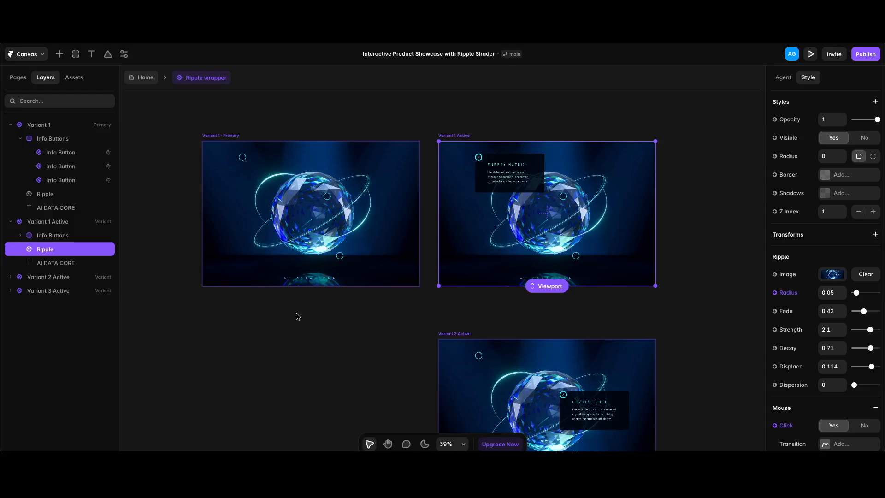
# Step: Check which variants the central Info Buttons of Variant 3 Active and Variant 2 Active link to
pyautogui.scroll(-5, 461, 322)
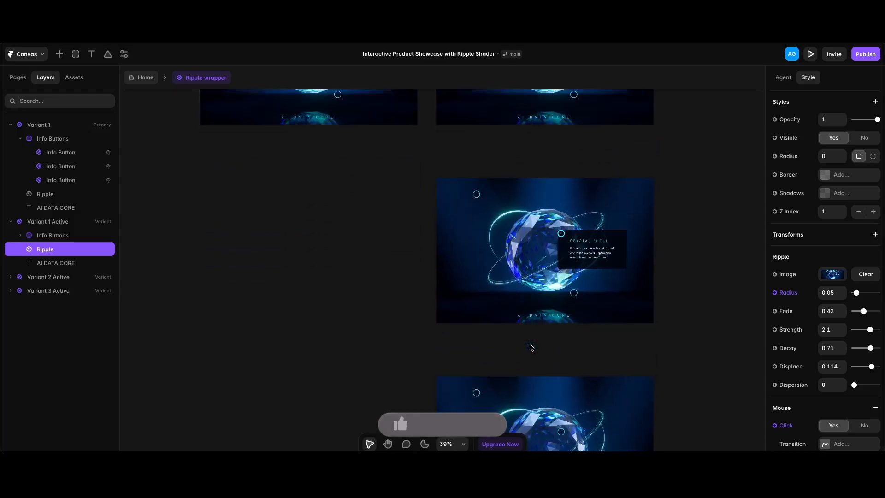
pyautogui.scroll(-2, 531, 347)
pyautogui.click(560, 371)
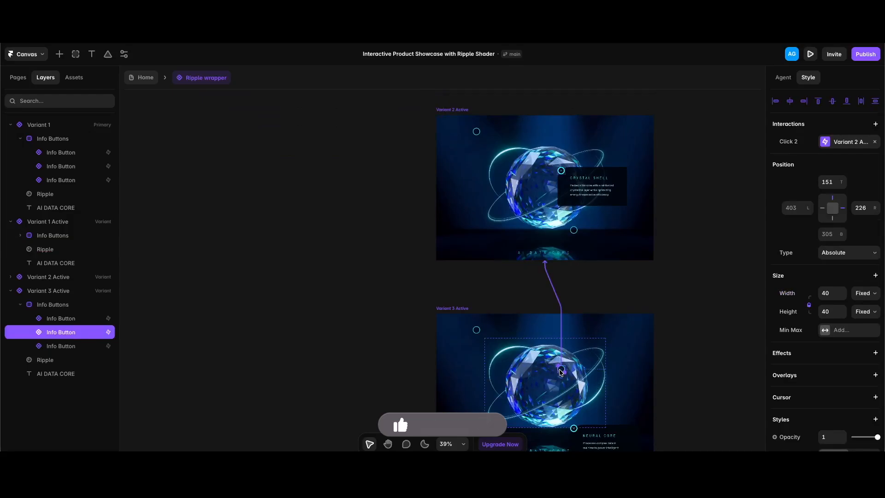
pyautogui.scroll(3, 560, 350)
pyautogui.click(560, 288)
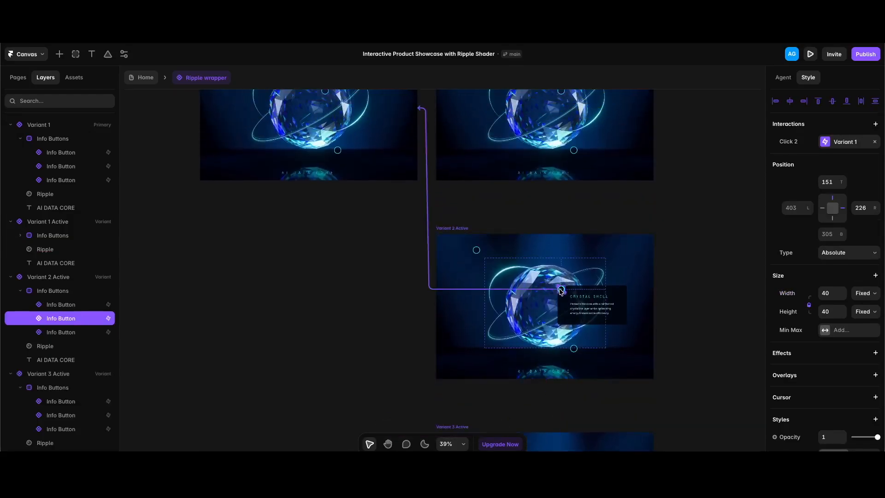
pyautogui.scroll(3, 561, 292)
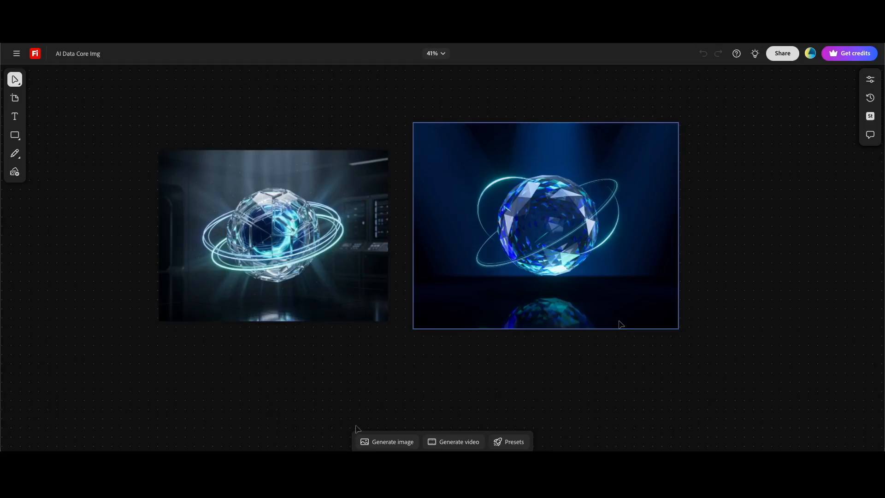
# Step: Switch to the AI Data Core Img board in Adobe Firefly and load each sphere image's prompt into Generate image
pyautogui.click(374, 445)
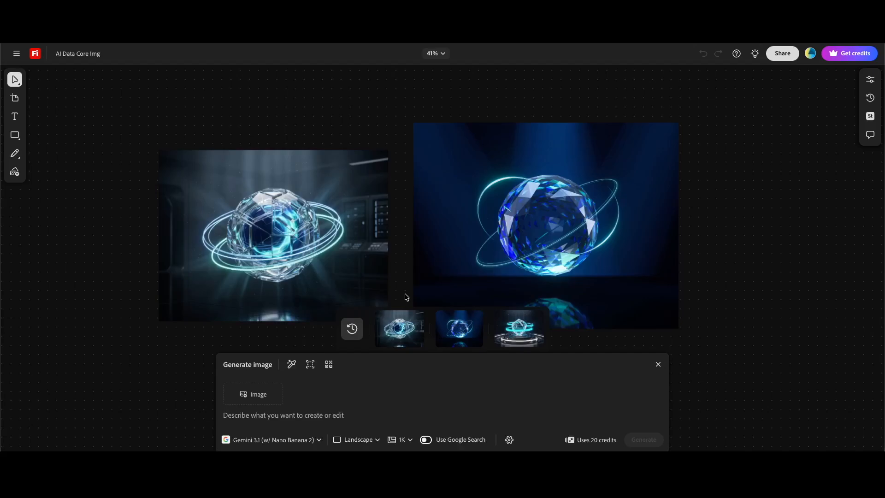
pyautogui.click(298, 227)
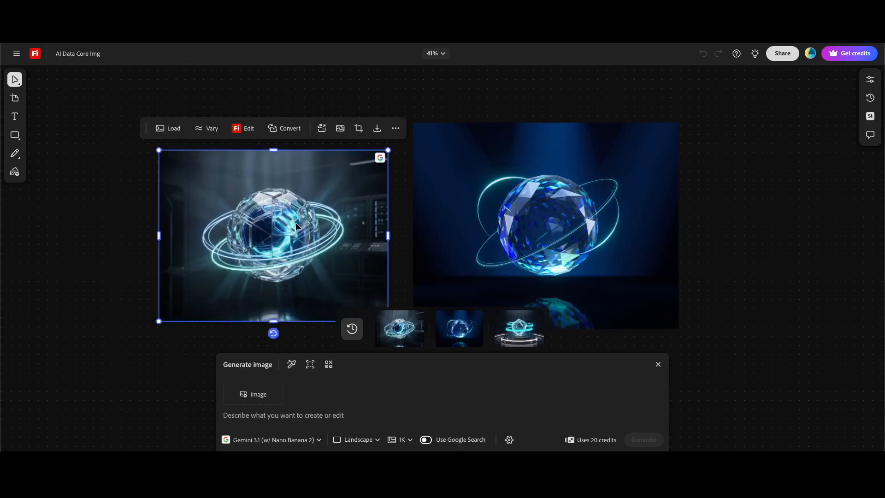
pyautogui.click(173, 133)
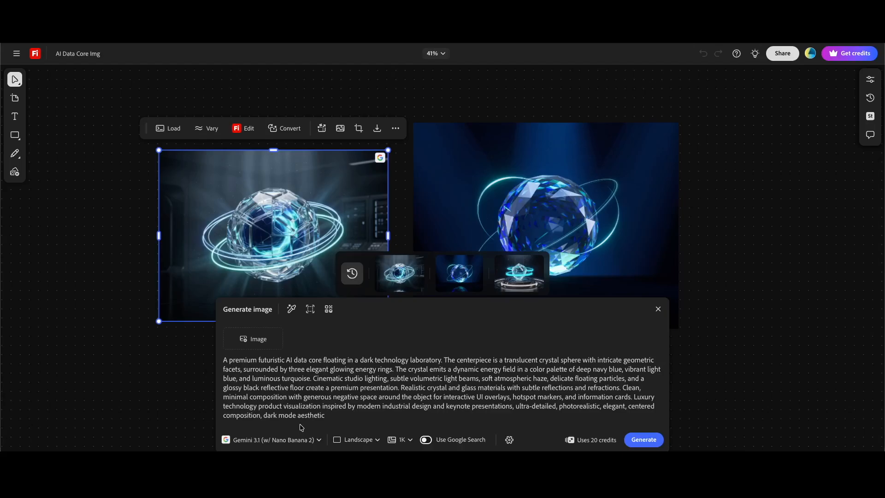
pyautogui.click(551, 213)
pyautogui.click(441, 101)
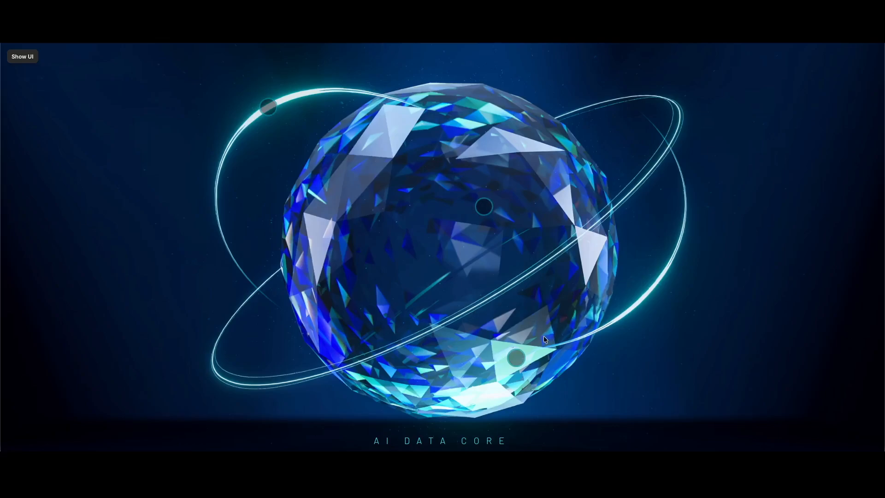
# Step: Test the showcase preview by opening the Neural Core, Crystal Shell and Energy Matrix cards from their info buttons
pyautogui.click(515, 360)
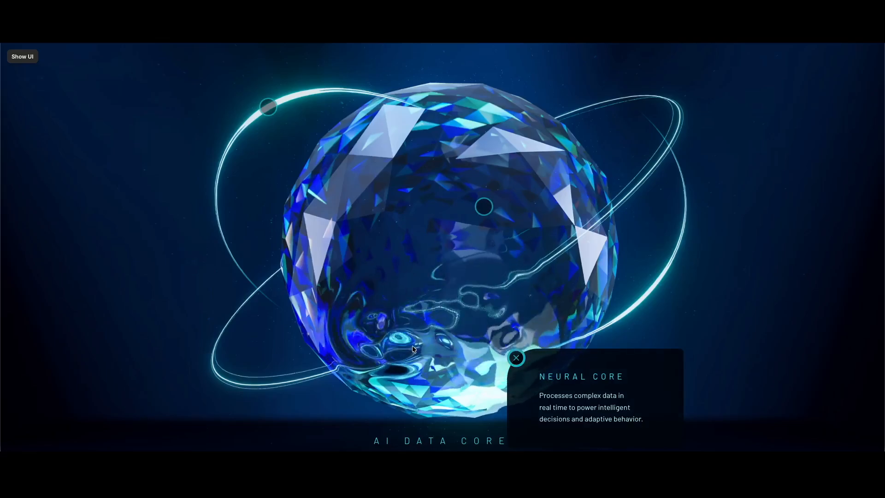
pyautogui.click(515, 357)
pyautogui.click(484, 207)
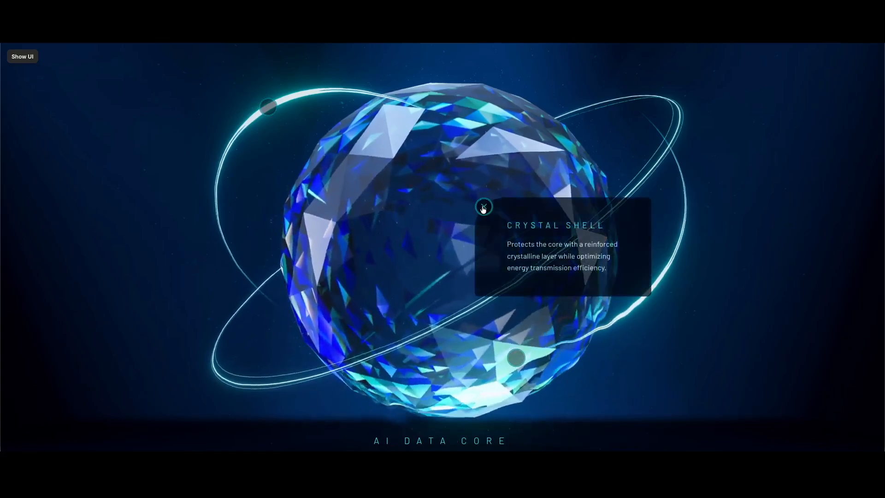
pyautogui.click(268, 106)
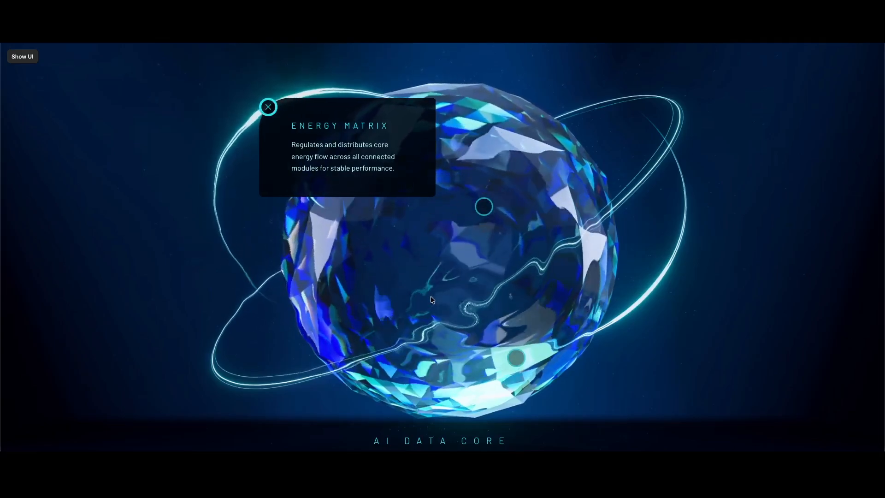
pyautogui.click(484, 206)
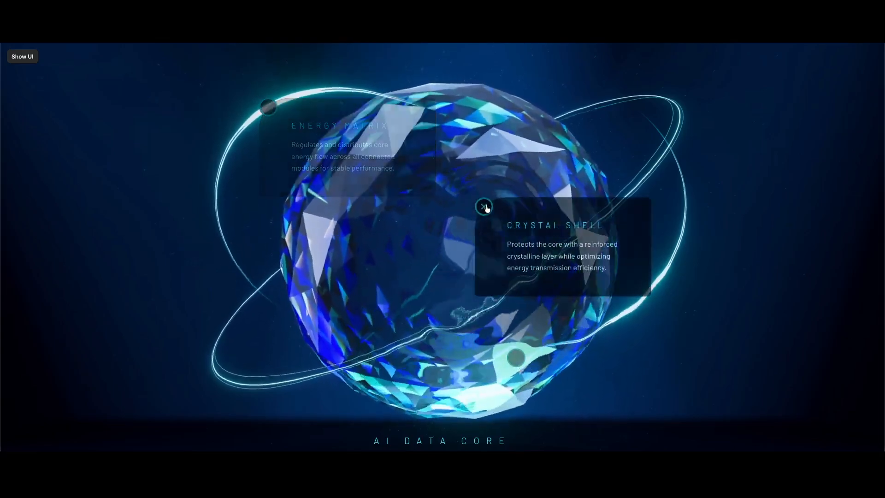